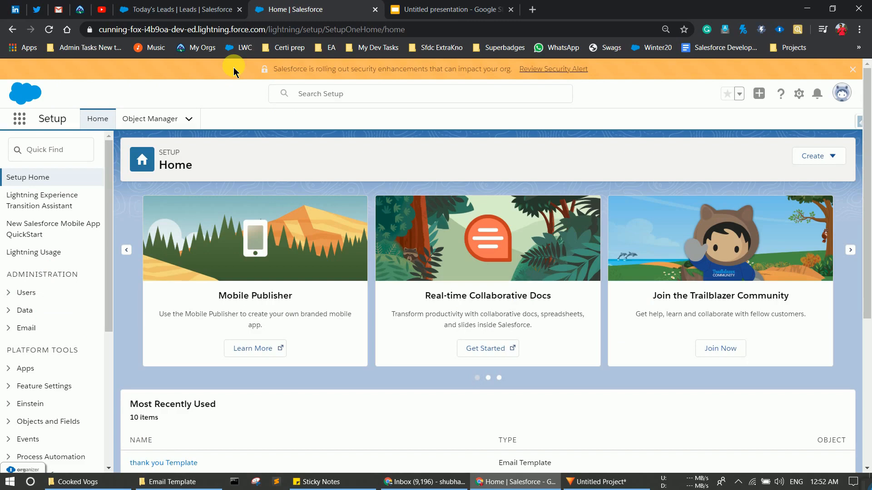
# Step: Search Setup for 'Lead' and go to Lead Auto-Response Rules
pyautogui.click(64, 159)
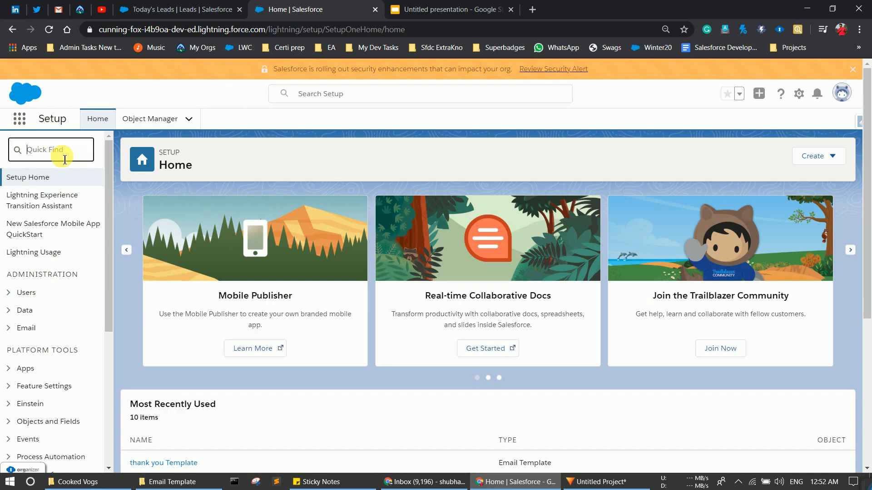
pyautogui.write('ead')
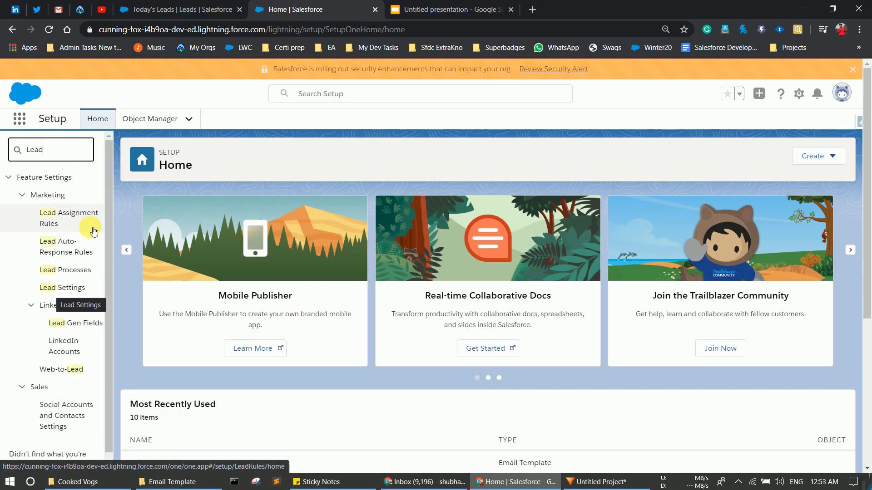
pyautogui.click(63, 257)
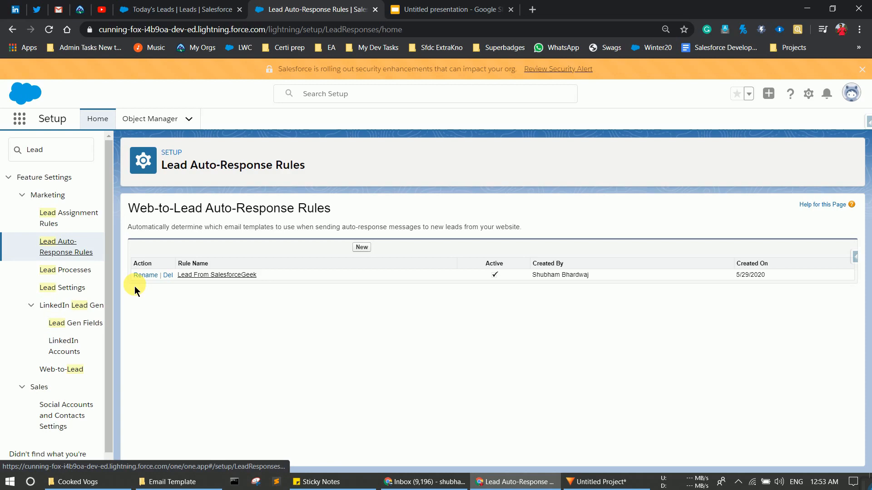
# Step: Uncheck Active on the Lead From SalesforceGeek rule, save it, and return to the rules list
pyautogui.click(187, 276)
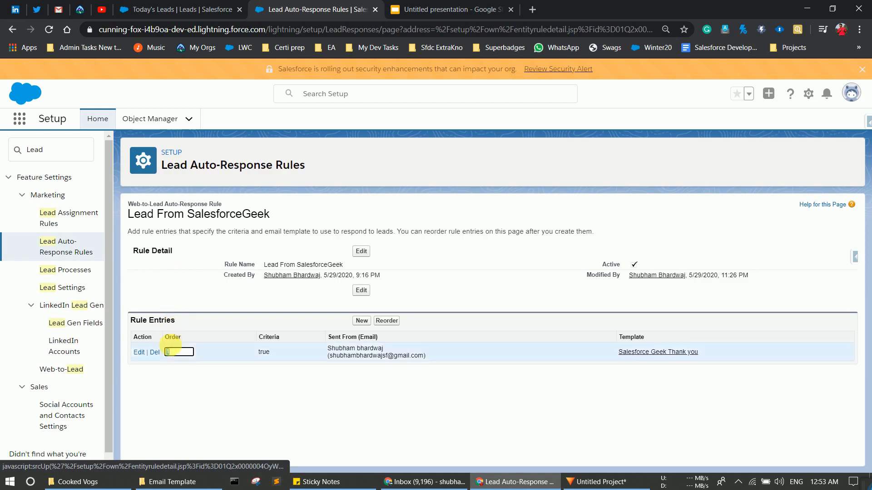
pyautogui.click(362, 252)
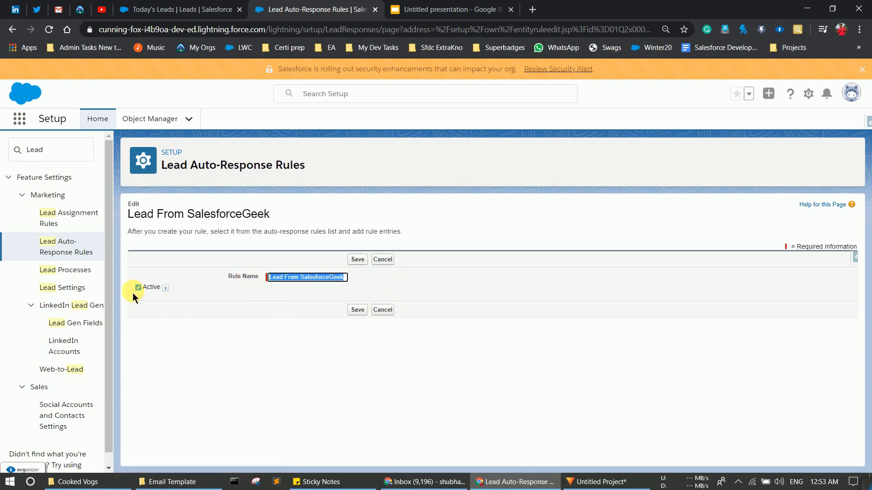
pyautogui.click(139, 288)
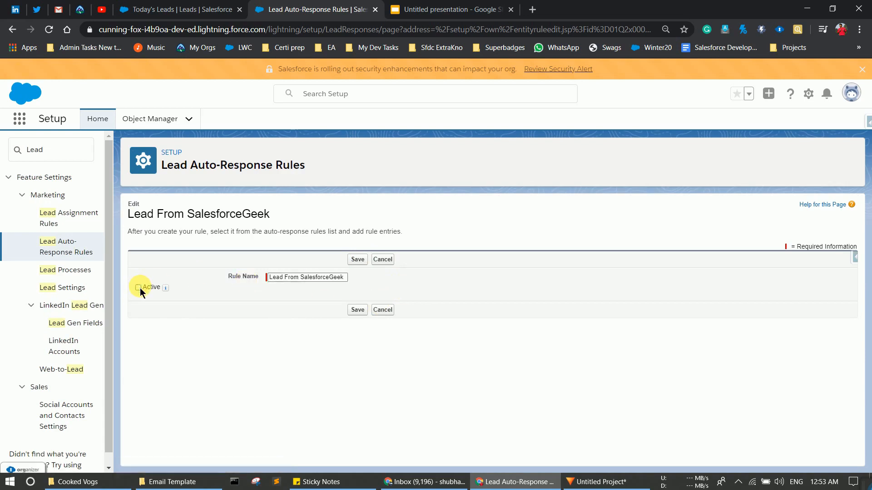
pyautogui.click(357, 263)
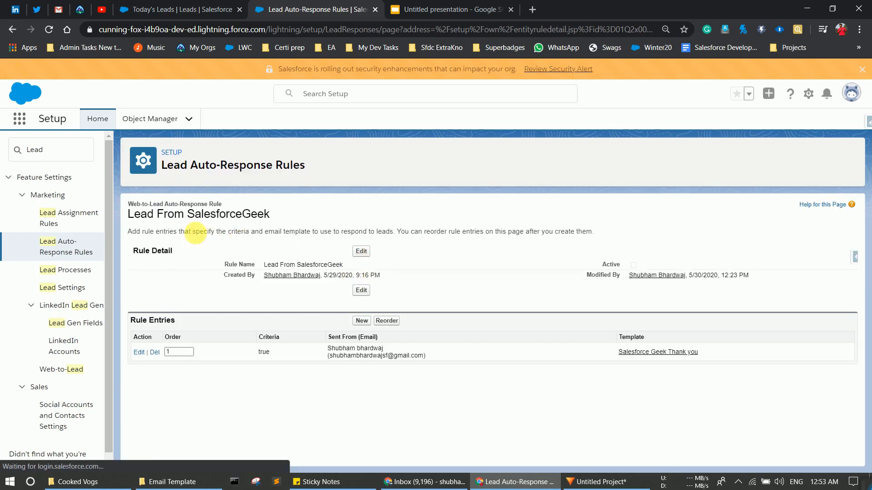
pyautogui.doubleClick(166, 352)
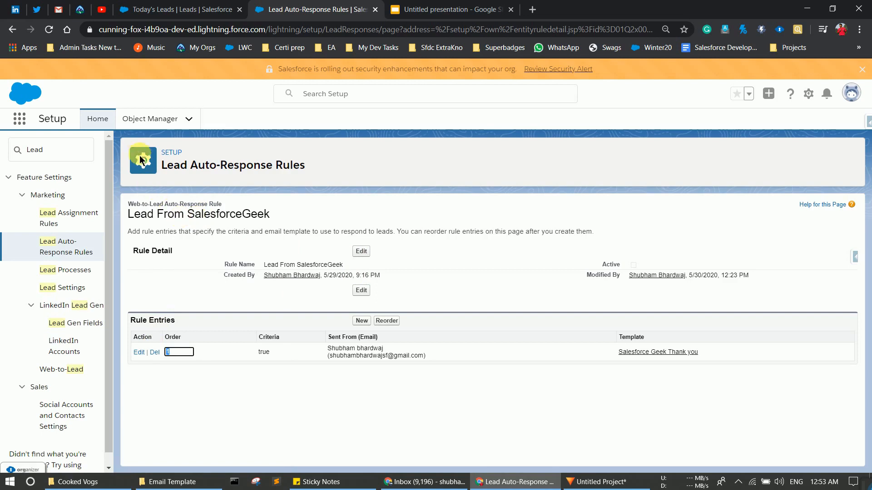
pyautogui.click(47, 243)
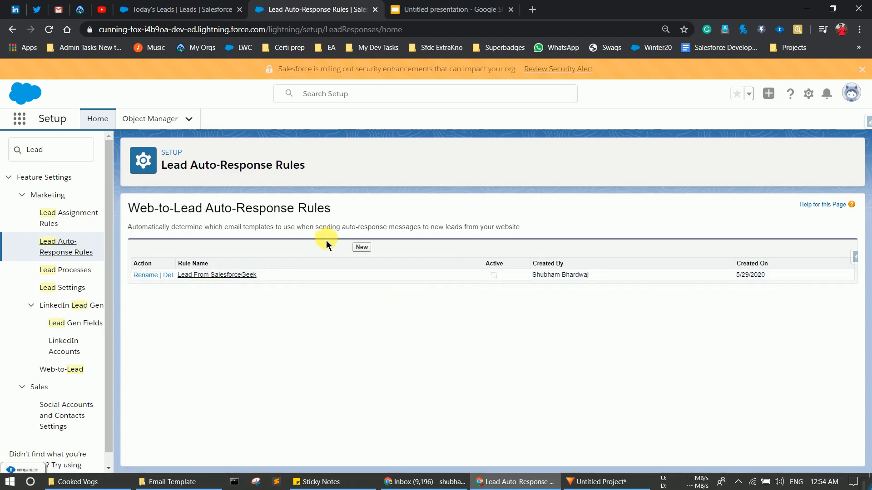
# Step: Create an active auto-response rule named 'Thank you Email' and view its details
pyautogui.click(369, 248)
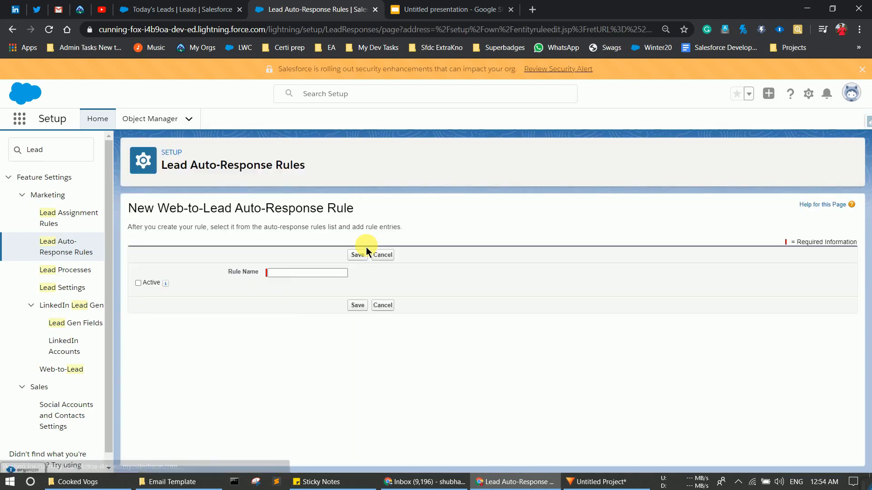
pyautogui.write('Thank you Email')
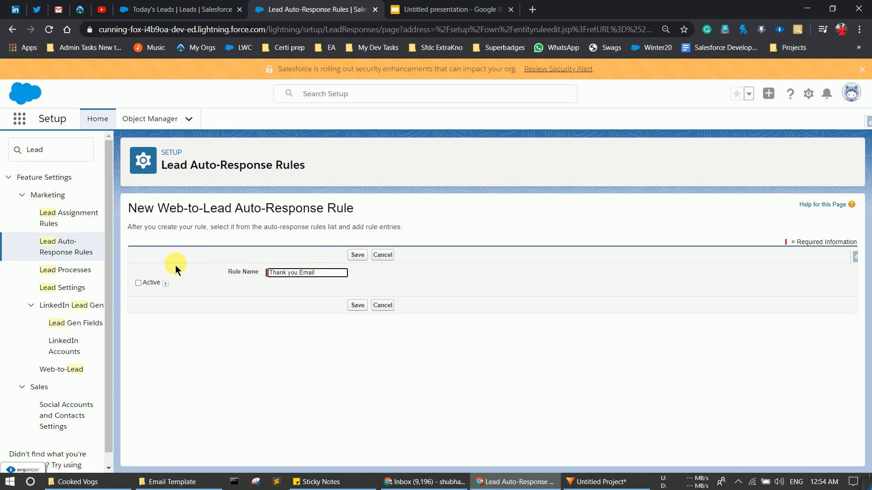
pyautogui.click(138, 284)
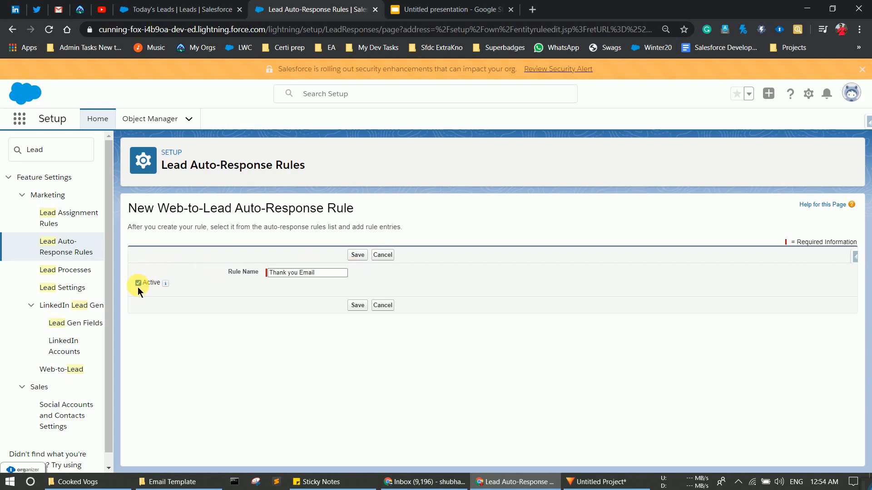
pyautogui.click(358, 255)
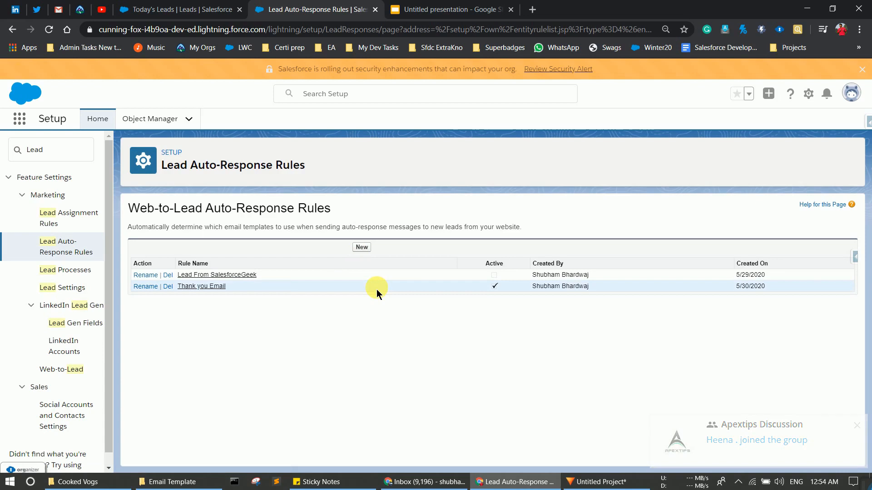
pyautogui.click(209, 288)
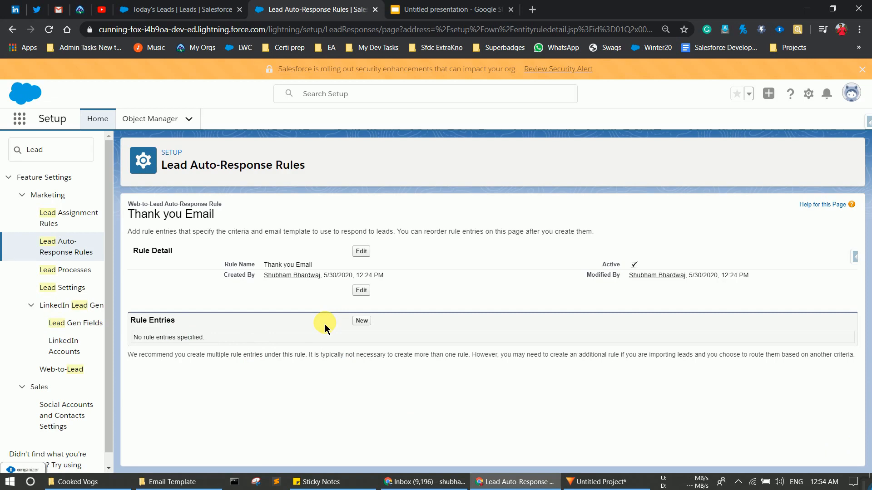
# Step: Add a rule entry to Thank you Email that runs when a formula evaluates to true
pyautogui.click(362, 321)
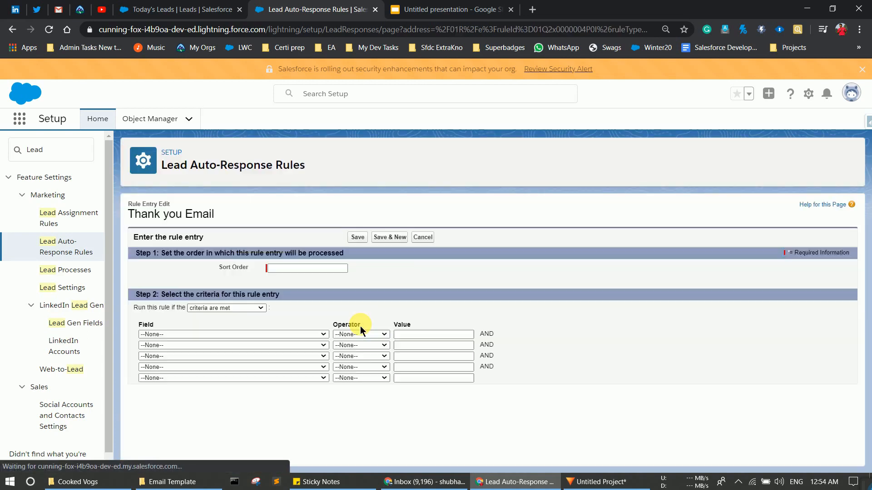
pyautogui.click(300, 272)
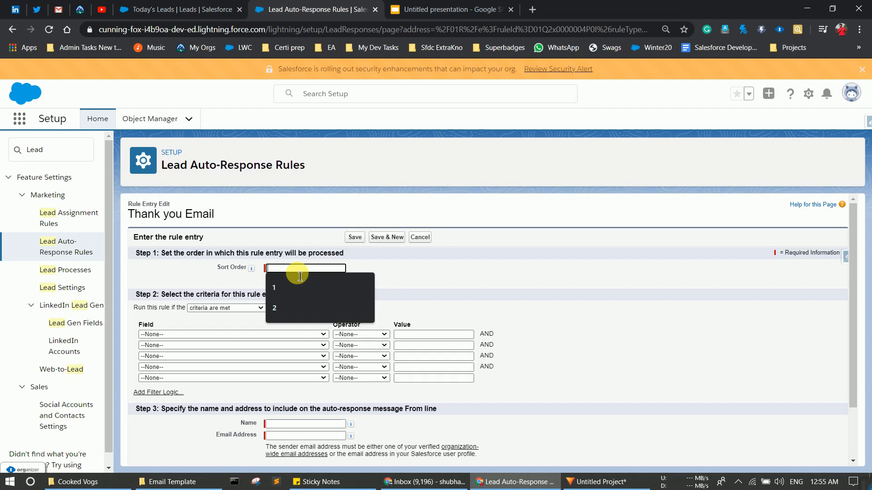
pyautogui.click(199, 328)
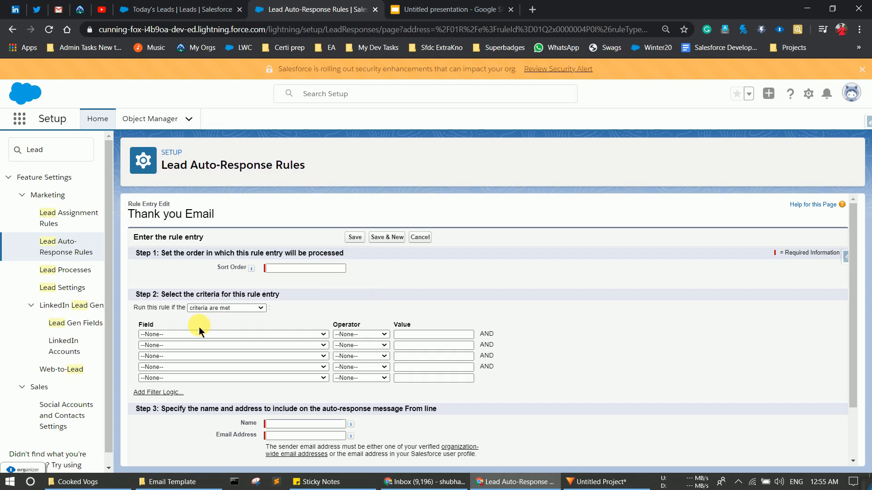
pyautogui.click(233, 309)
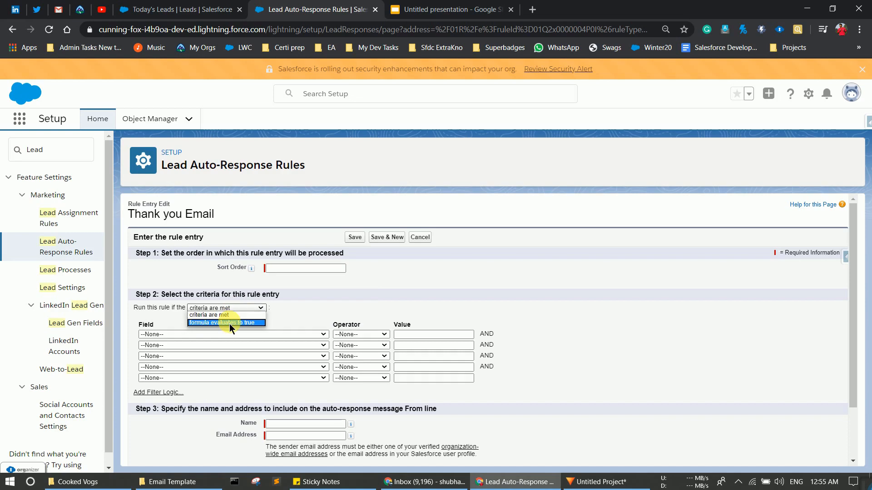
pyautogui.click(230, 323)
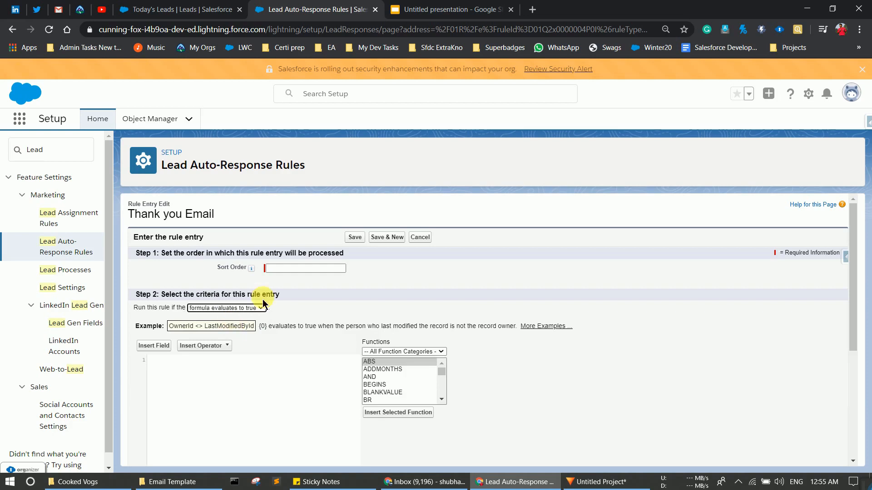
# Step: Enter sort order 1 and the formula 'true' for the rule entry
pyautogui.click(307, 269)
pyautogui.write('1')
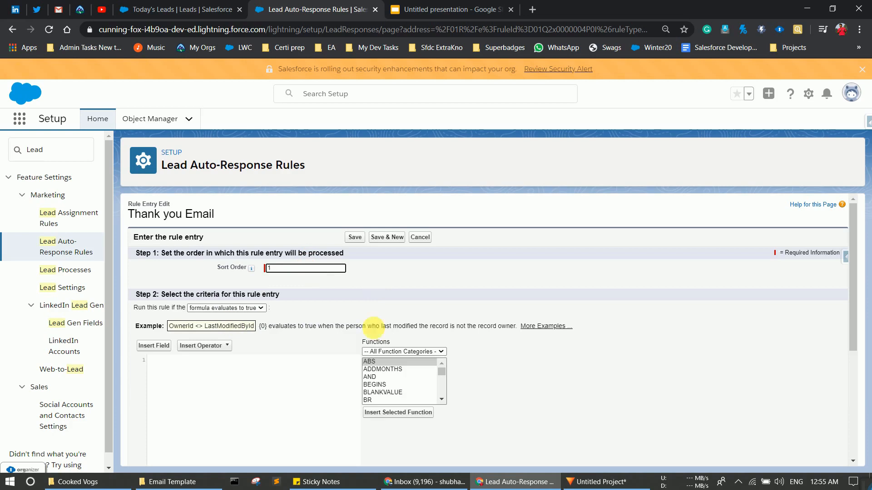
pyautogui.click(195, 374)
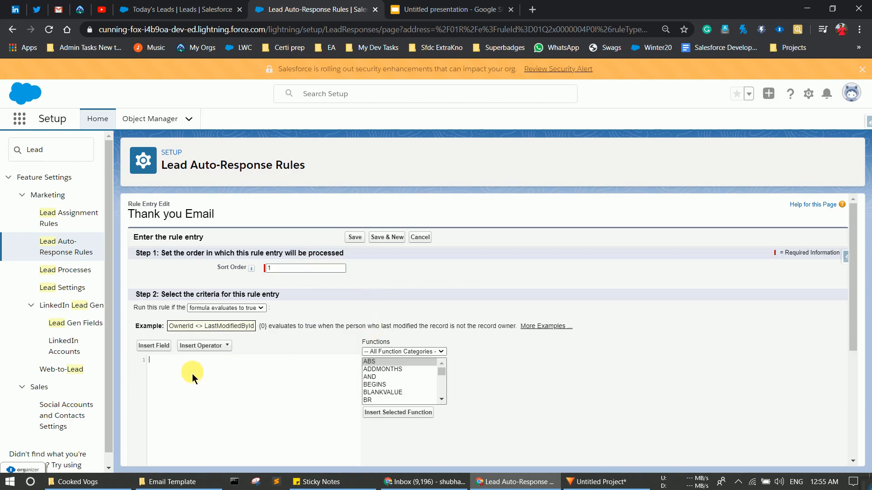
pyautogui.write('true')
pyautogui.moveTo(852, 222); pyautogui.dragTo(865, 342)
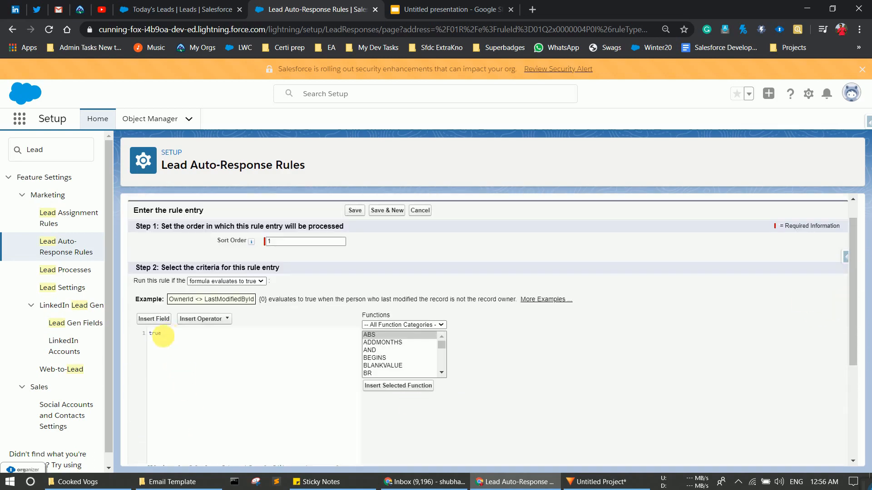
pyautogui.moveTo(850, 249); pyautogui.dragTo(867, 343)
pyautogui.click(291, 365)
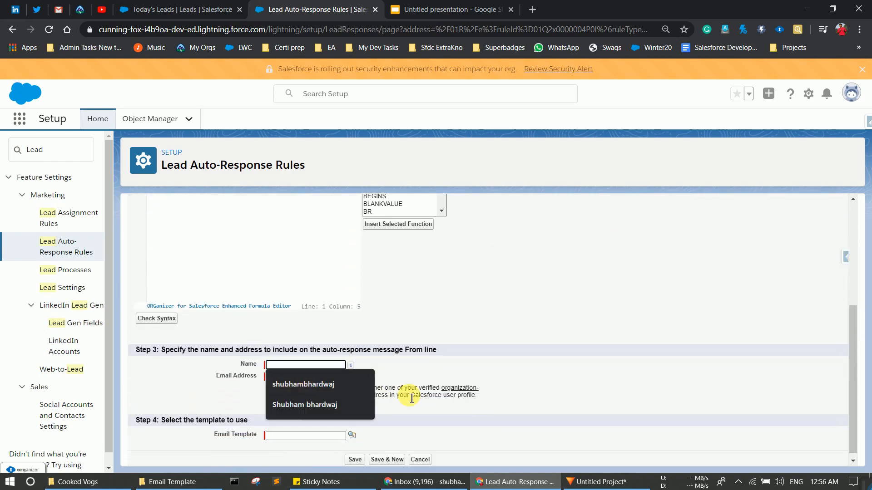
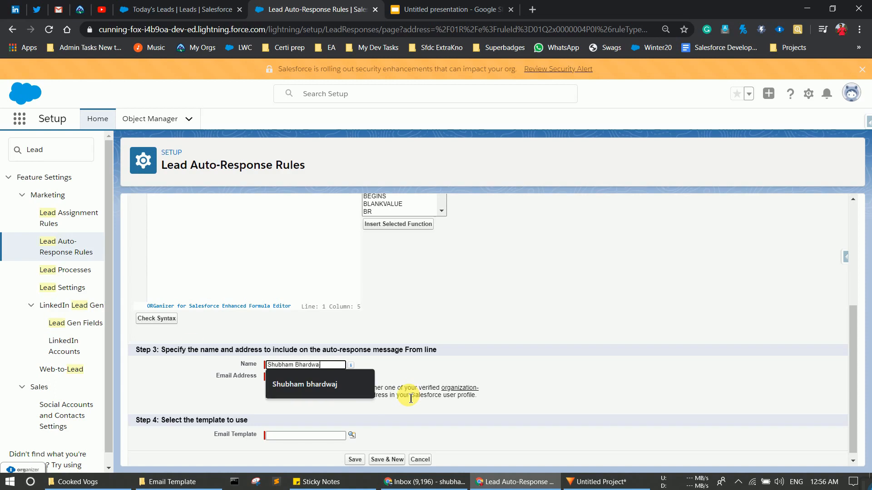
# Step: Enter the sender's name and Gmail address, then bring up the classic email template lookup
pyautogui.click(312, 377)
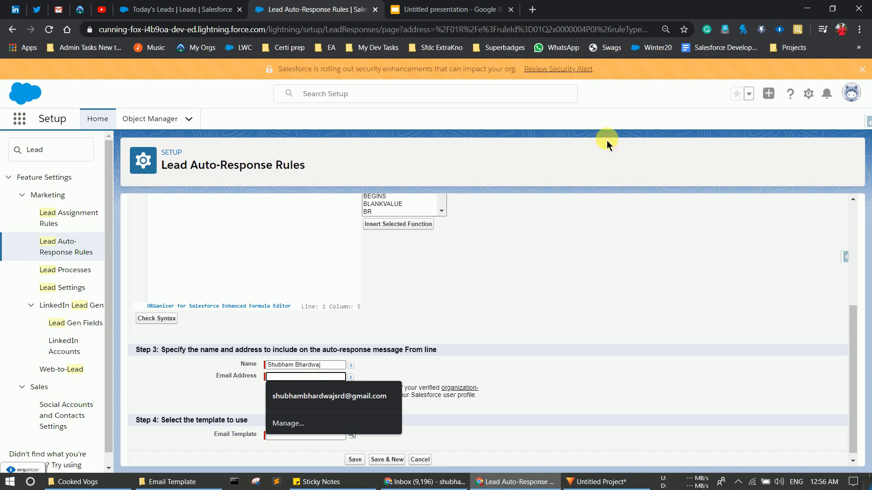
pyautogui.click(286, 365)
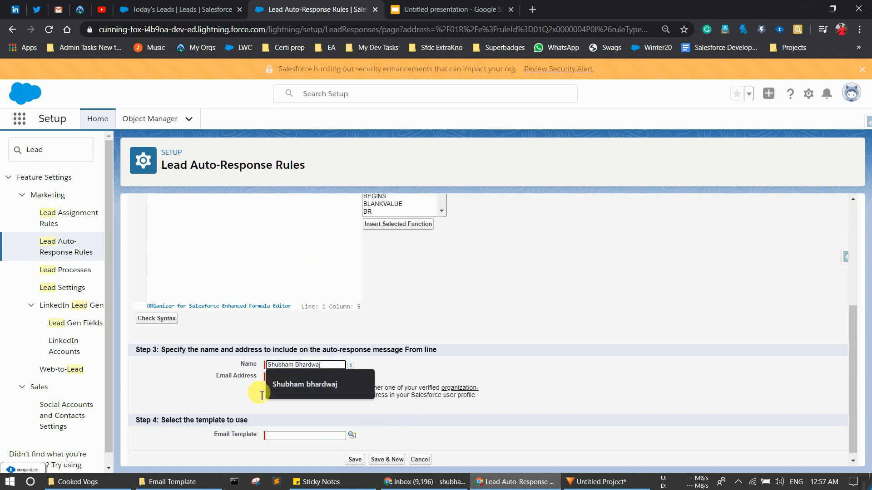
pyautogui.click(272, 377)
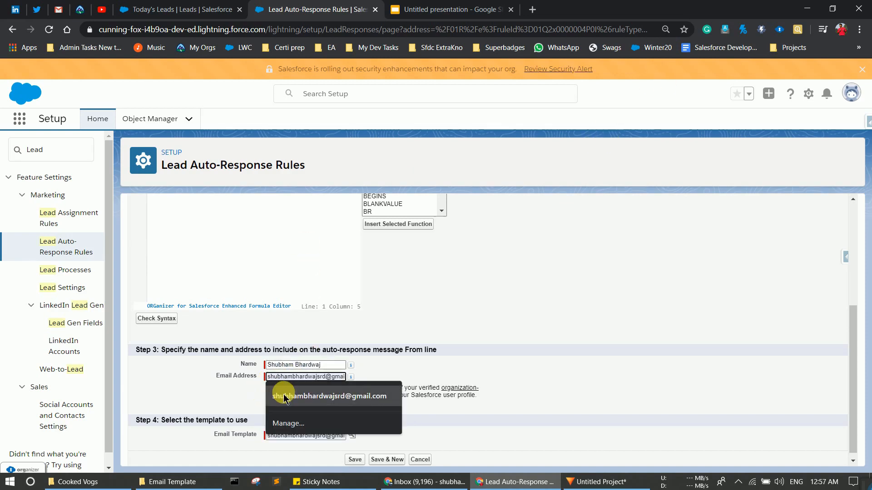
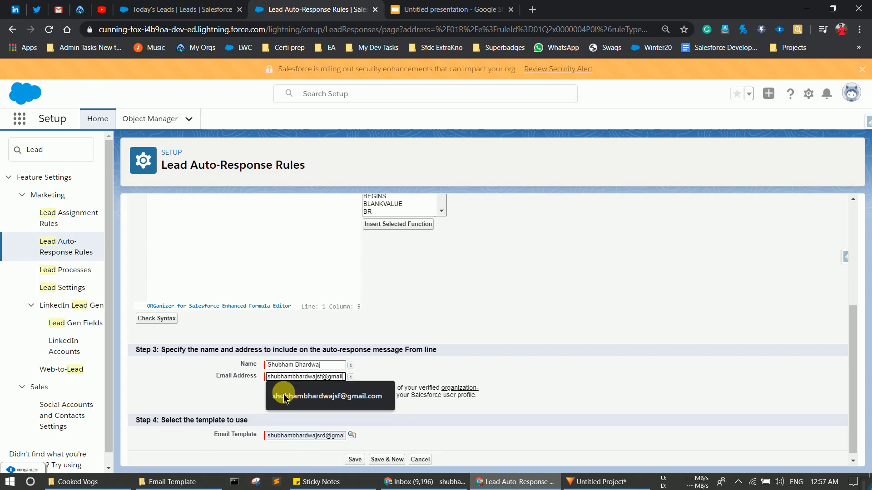
pyautogui.click(284, 398)
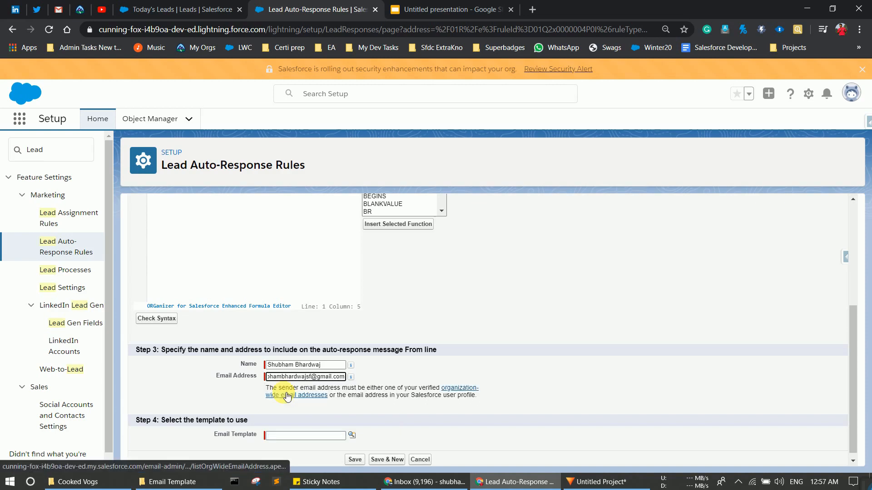
pyautogui.click(184, 383)
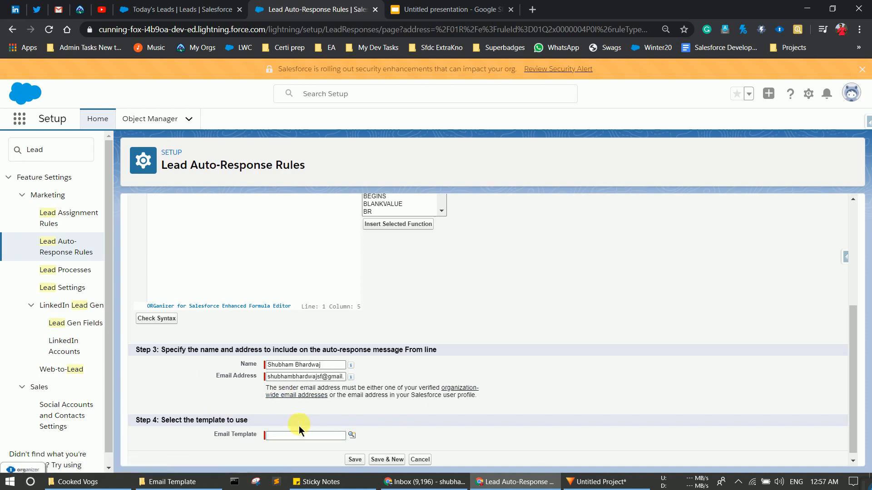
pyautogui.click(352, 435)
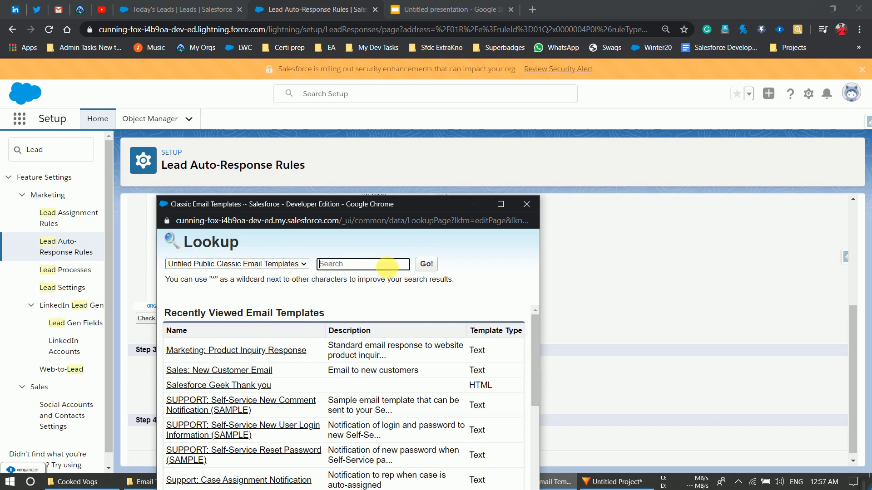
# Step: Select 'thank you Template' from the lookup and save the rule entry
pyautogui.moveTo(403, 205); pyautogui.dragTo(408, 104)
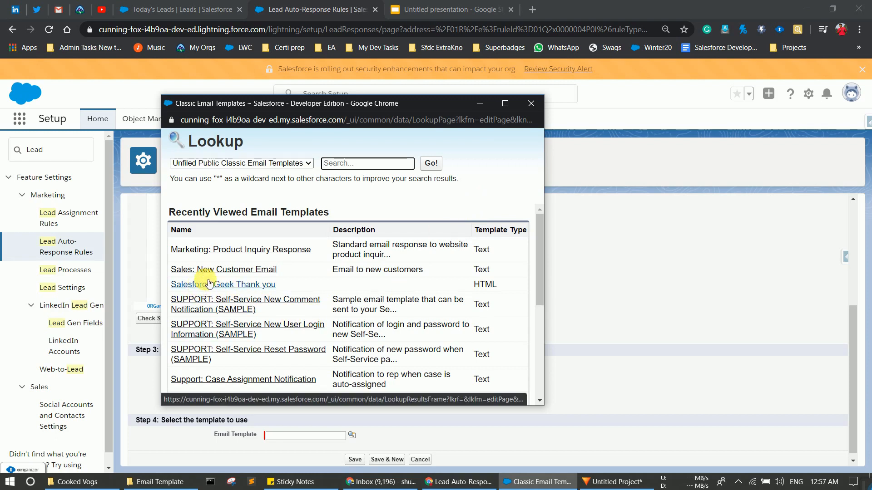
pyautogui.scroll(-5, 212, 292)
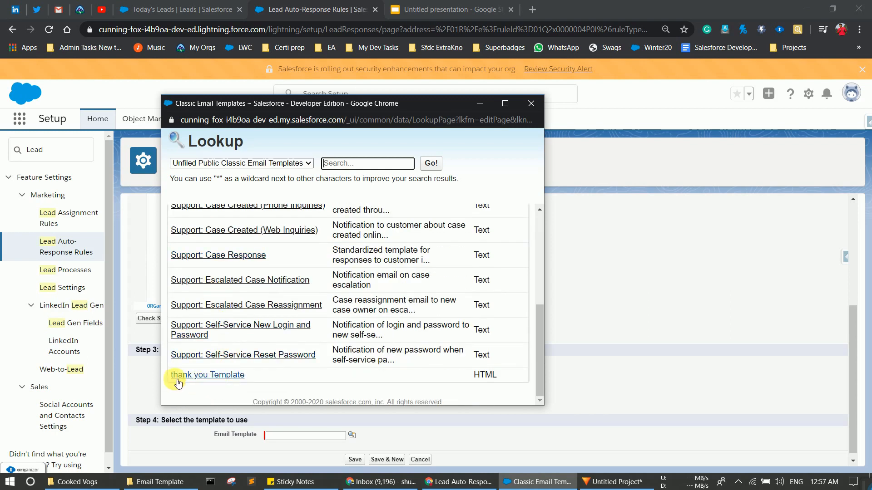
pyautogui.click(202, 377)
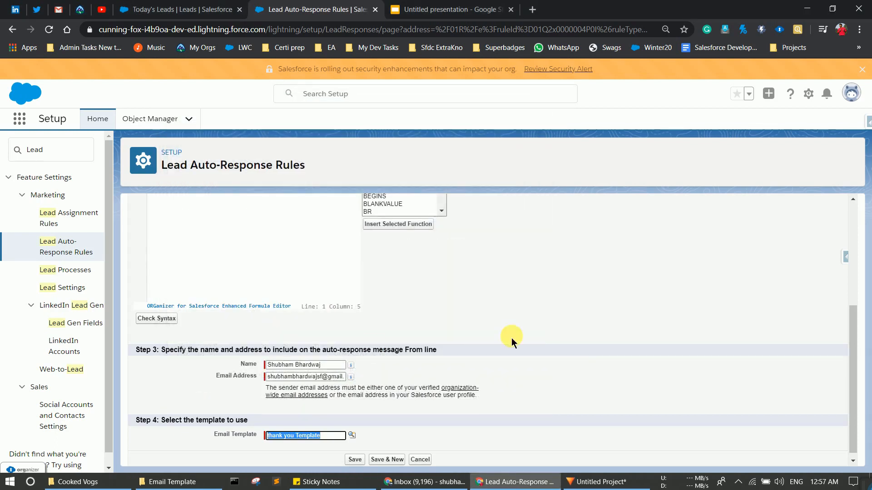
pyautogui.moveTo(850, 325); pyautogui.dragTo(854, 345)
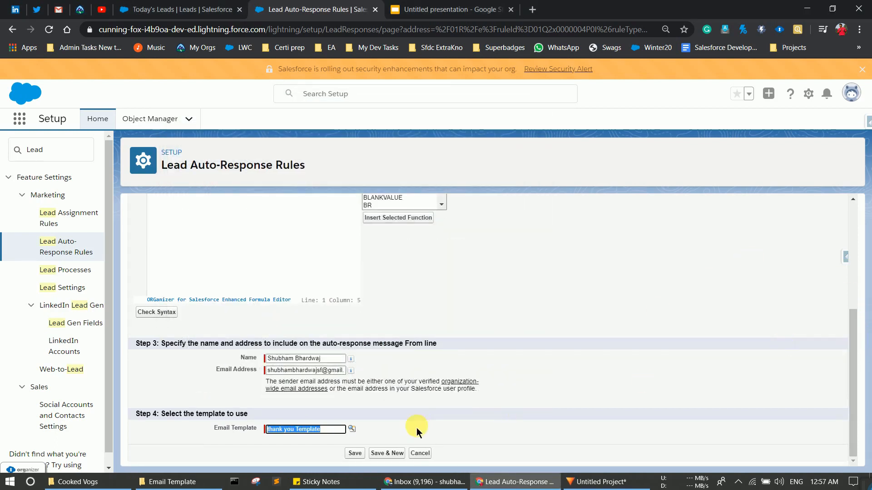
pyautogui.click(357, 453)
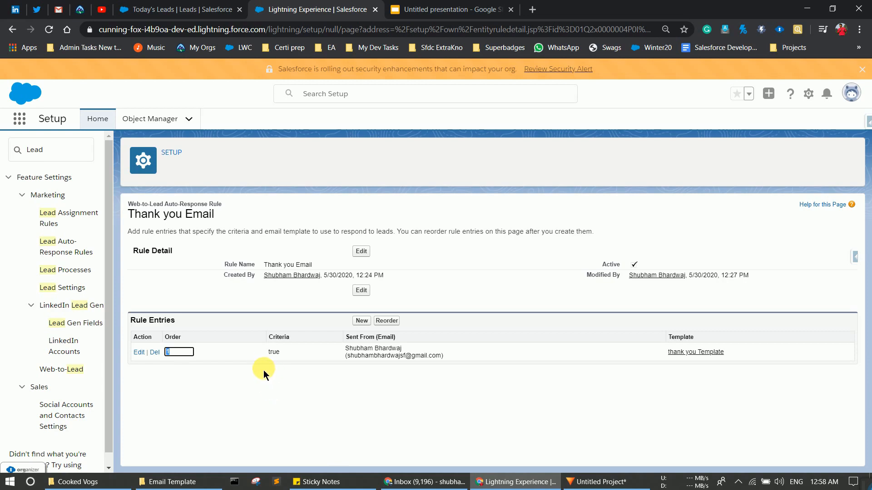
# Step: Reload the Today's Leads list to check for new leads
pyautogui.click(193, 12)
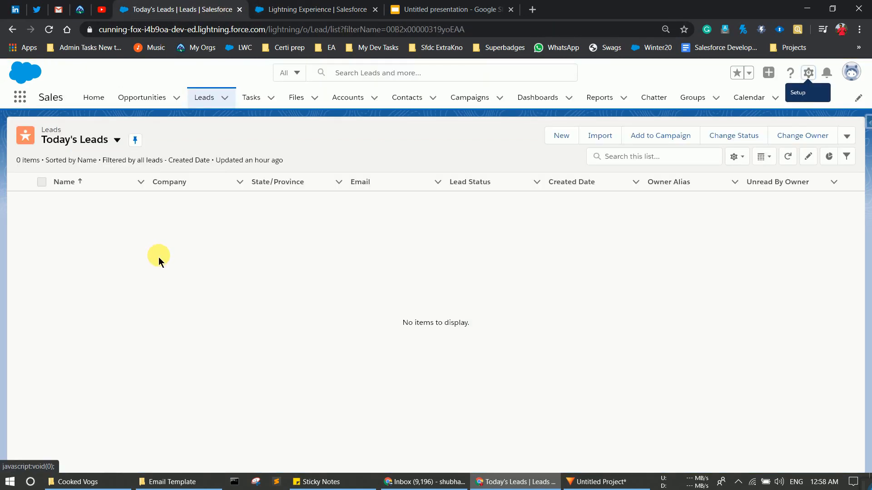
pyautogui.click(47, 31)
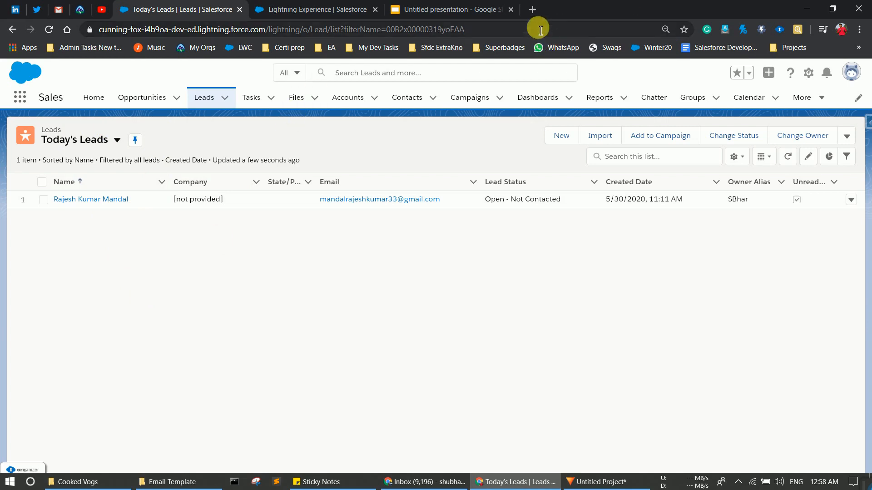
# Step: Load salesforcegeek.in in a new Chrome tab
pyautogui.click(532, 9)
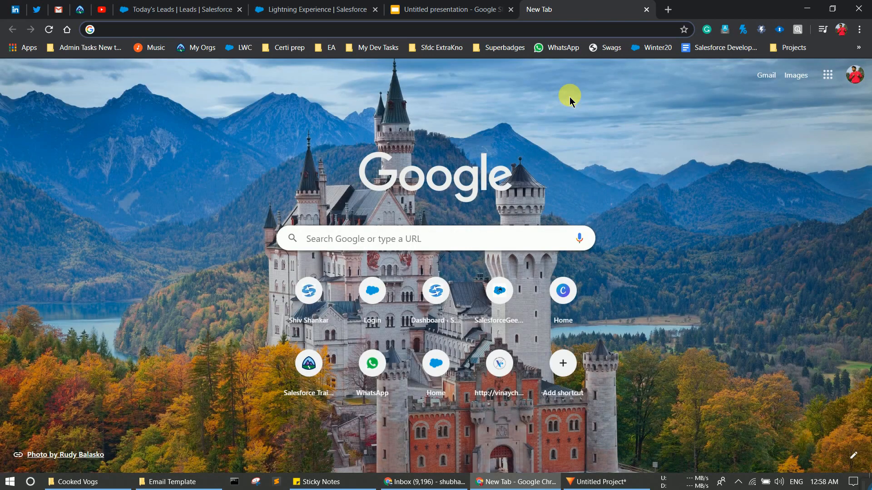
pyautogui.write('salesforcegeek.in')
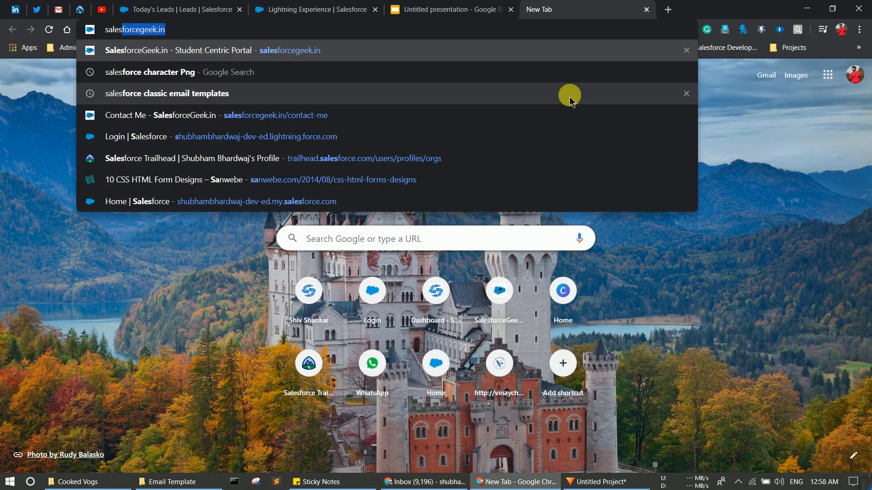
pyautogui.press('Return')
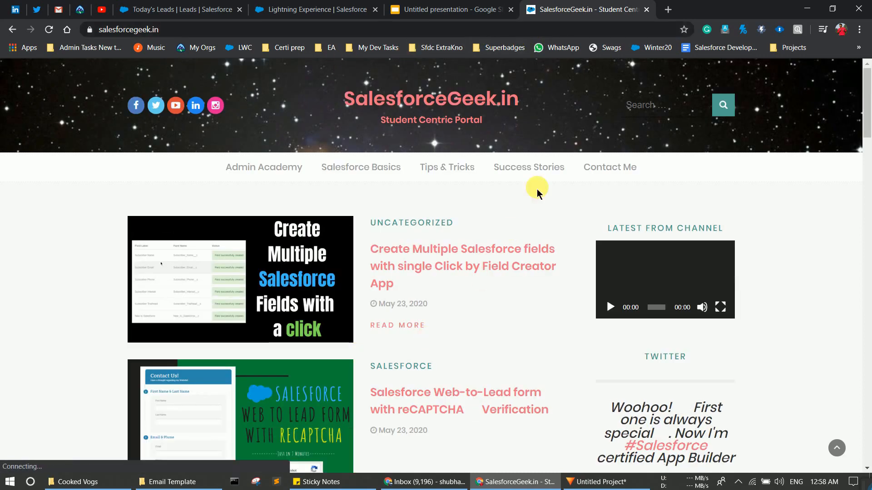
# Step: On the Contact page, enter first name 'Salesforce' and last name 'Geek'
pyautogui.click(603, 168)
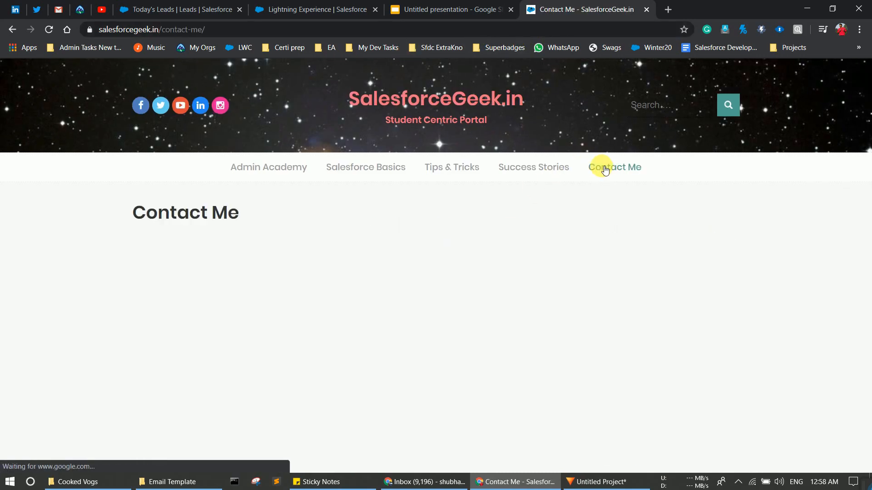
pyautogui.scroll(-5, 451, 219)
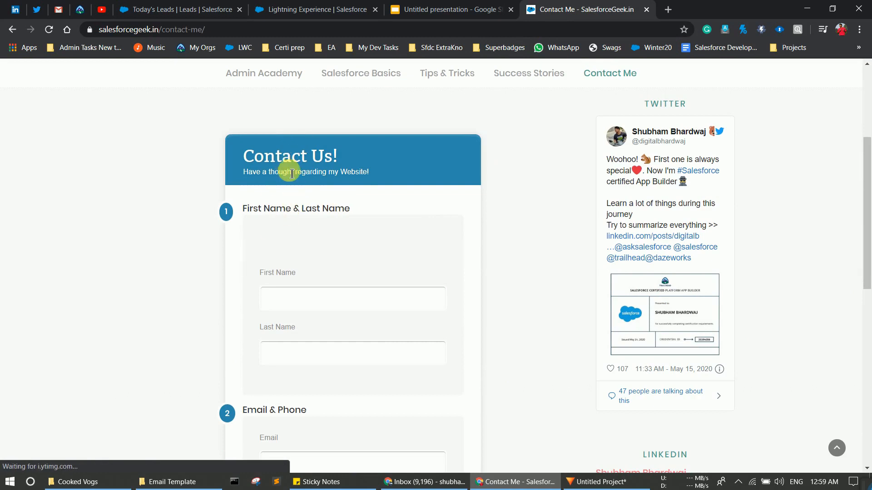
pyautogui.click(307, 307)
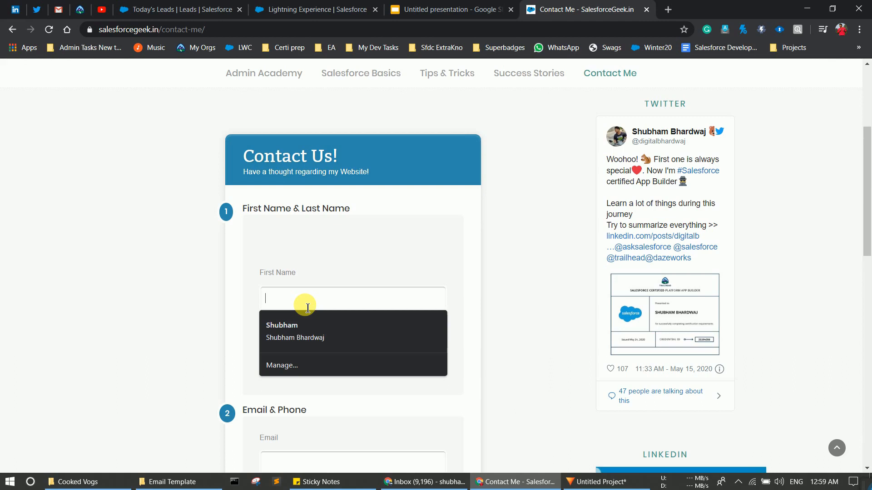
pyautogui.write('Salesforce')
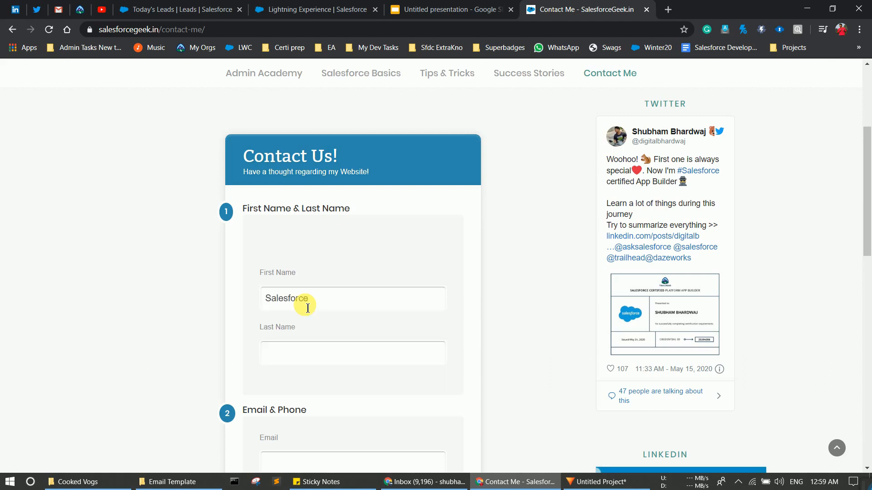
pyautogui.click(335, 356)
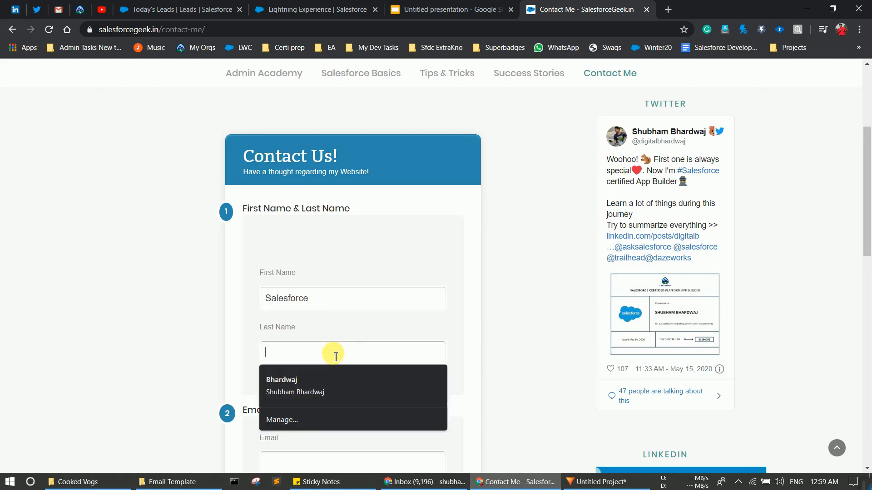
pyautogui.write('Geek')
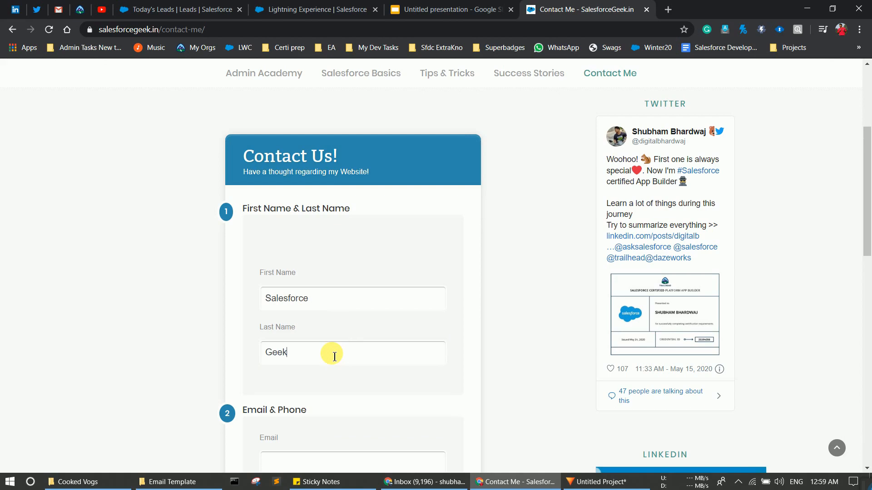
# Step: Autofill the saved email and phone, and enter website 'salesforce.com'
pyautogui.scroll(-4, 335, 357)
pyautogui.click(284, 286)
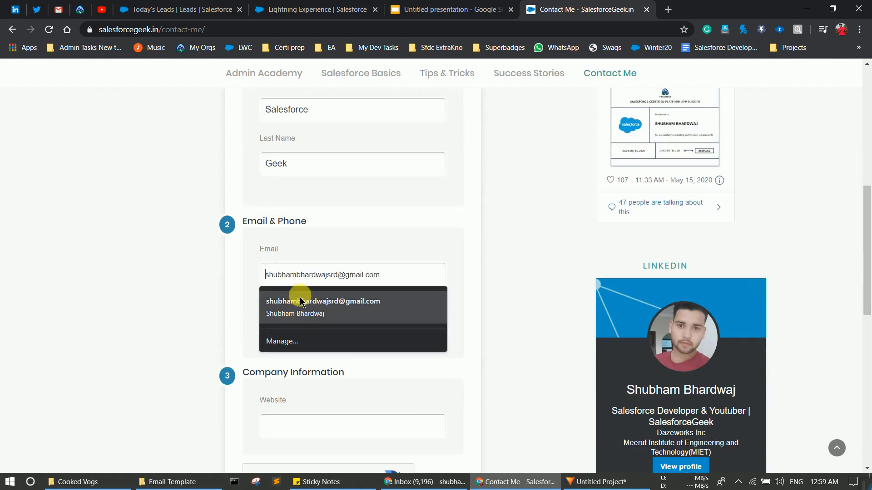
pyautogui.click(300, 300)
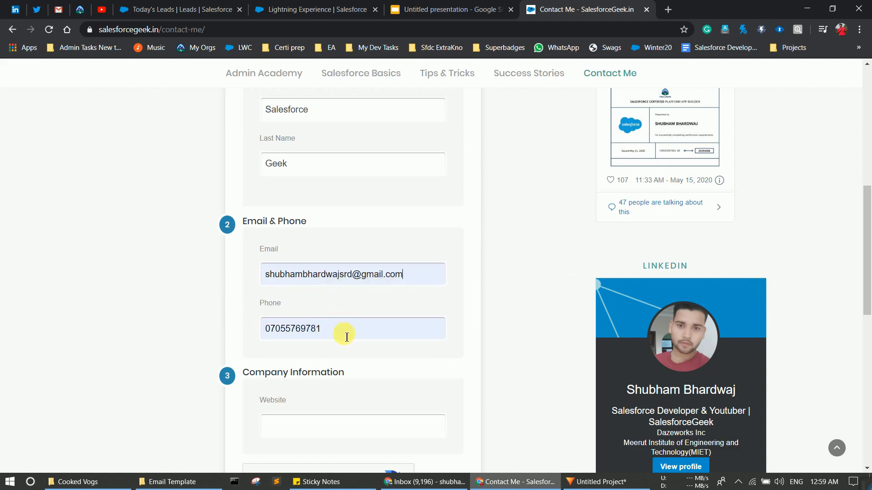
pyautogui.click(315, 430)
pyautogui.write('salesforce')
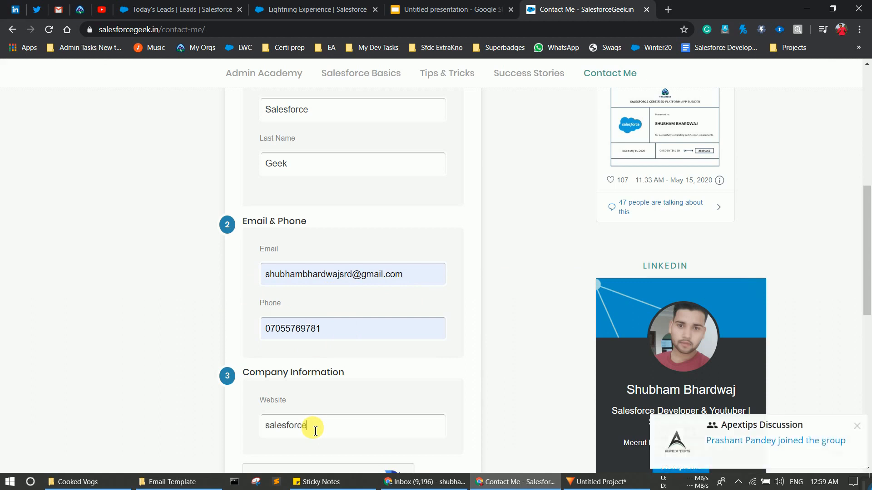
pyautogui.write('.com')
# Step: Tick the reCAPTCHA and submit the contact form
pyautogui.scroll(-8, 295, 302)
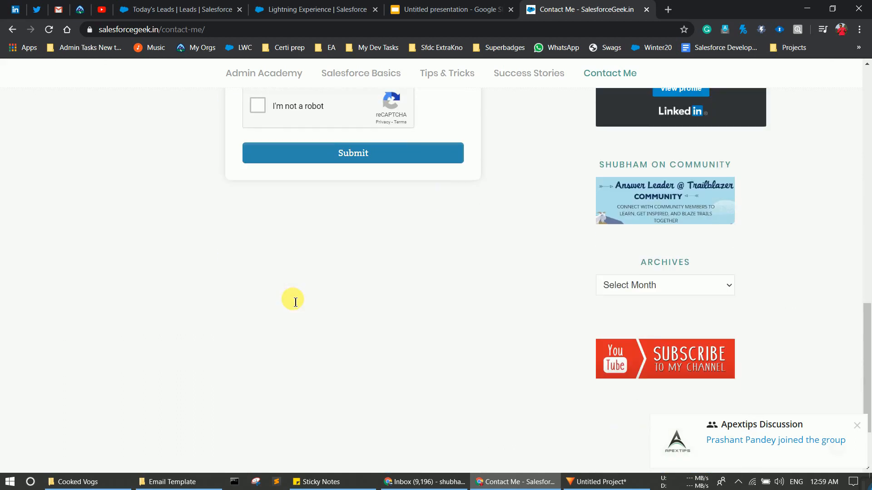
pyautogui.scroll(4, 287, 295)
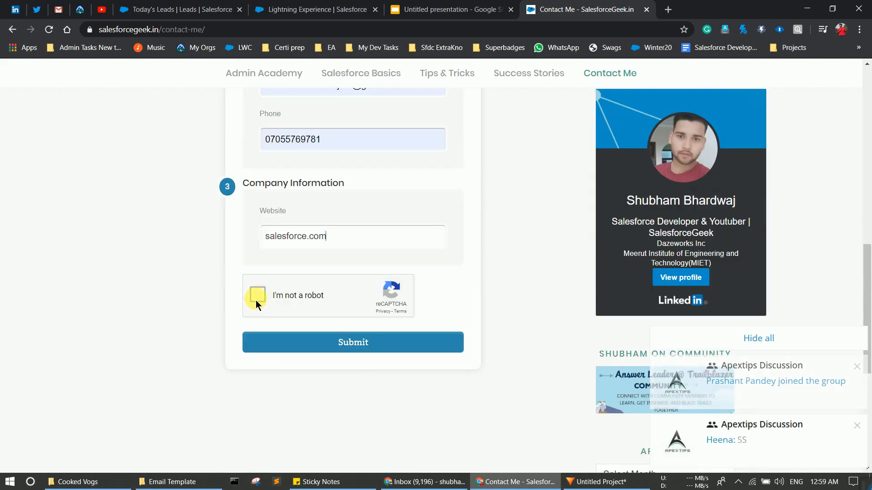
pyautogui.click(255, 301)
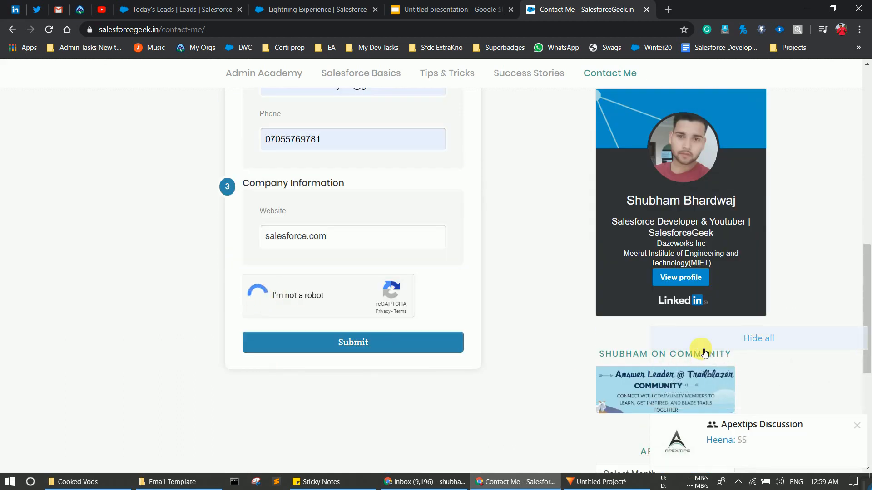
pyautogui.click(859, 425)
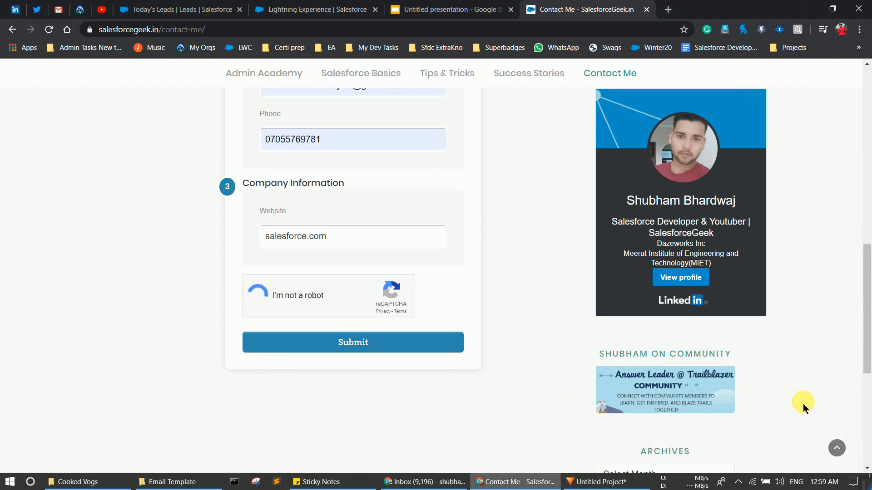
pyautogui.click(300, 342)
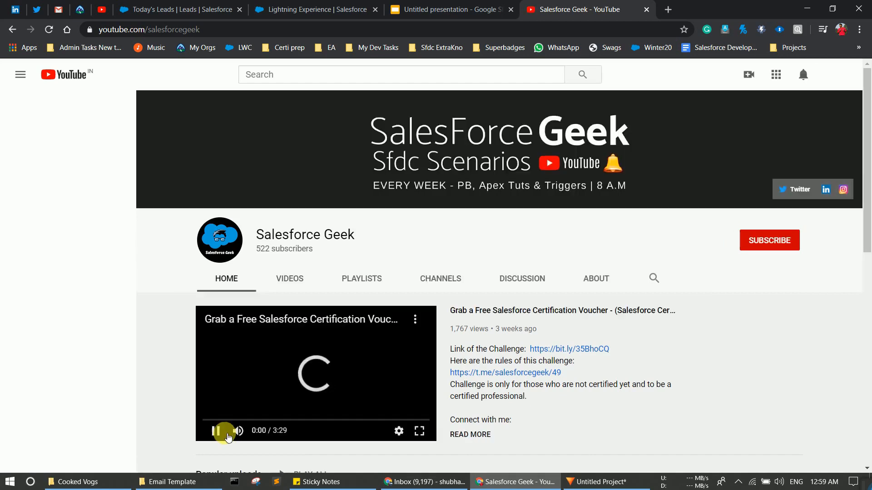
# Step: Pause the Salesforce Geek channel video and return to the Today's Leads tab
pyautogui.click(217, 431)
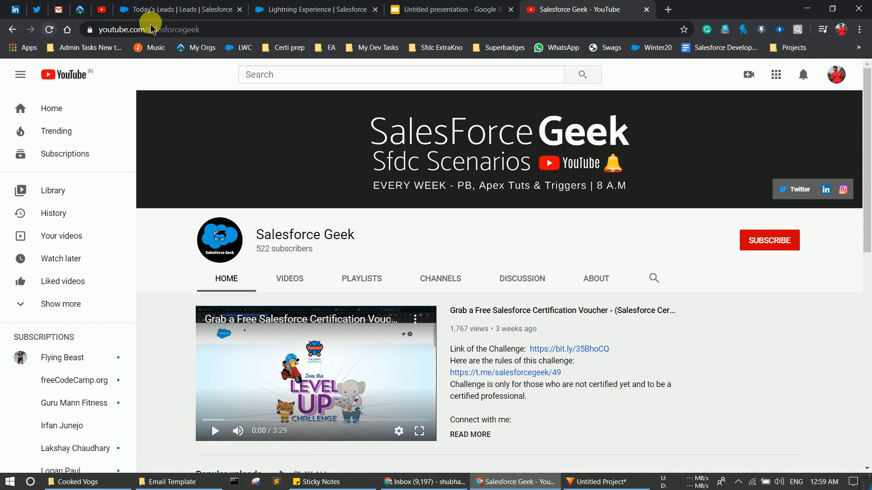
pyautogui.click(200, 9)
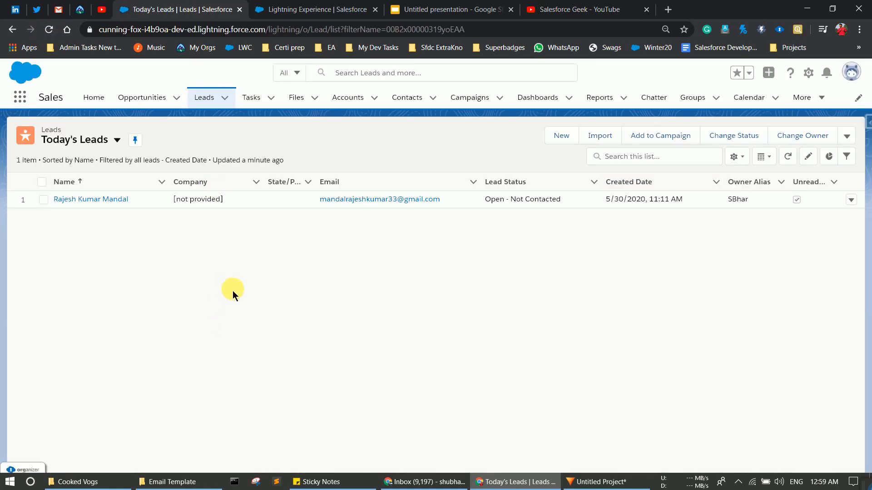
# Step: Reload Today's Leads so the new Open - Not Contacted web lead appears
pyautogui.click(50, 41)
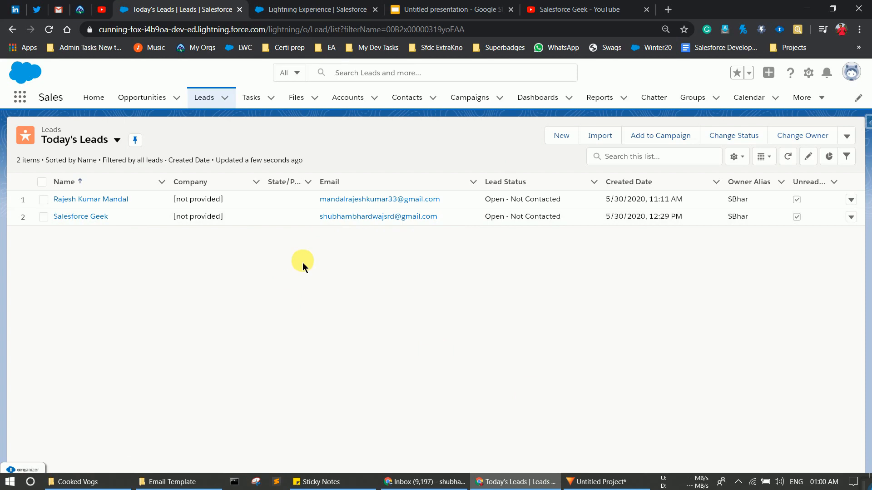
# Step: Refresh Gmail's Primary inbox, open the 'Thank You for Connecting' auto-response and read its body
pyautogui.click(395, 481)
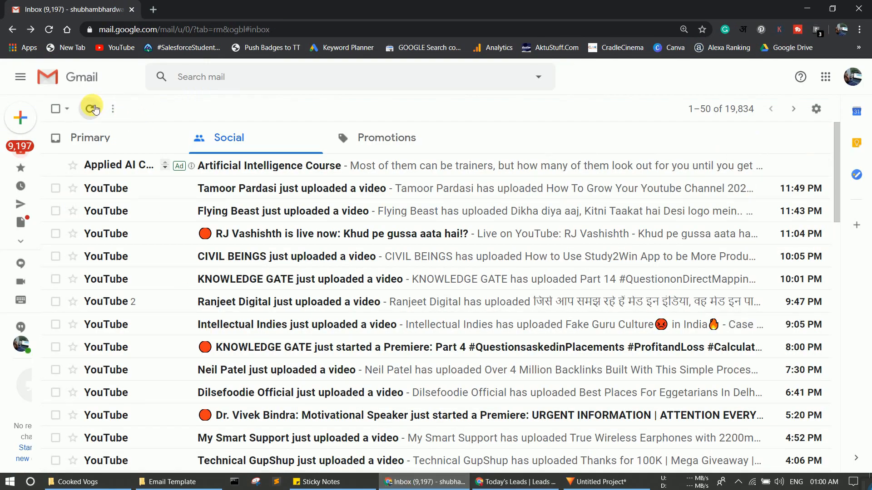
pyautogui.click(94, 106)
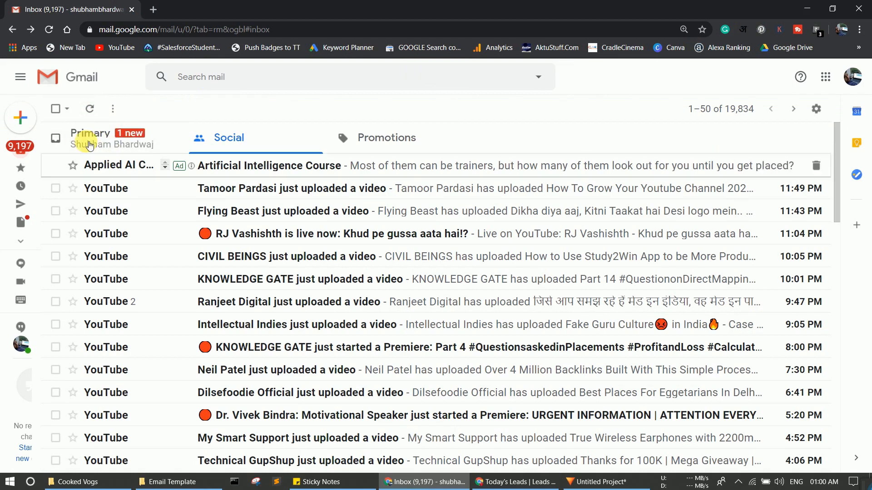
pyautogui.click(89, 144)
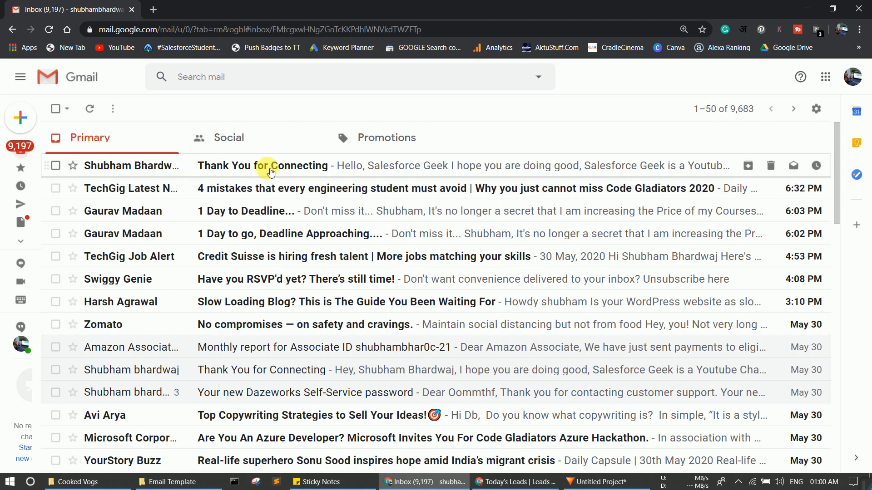
pyautogui.click(271, 172)
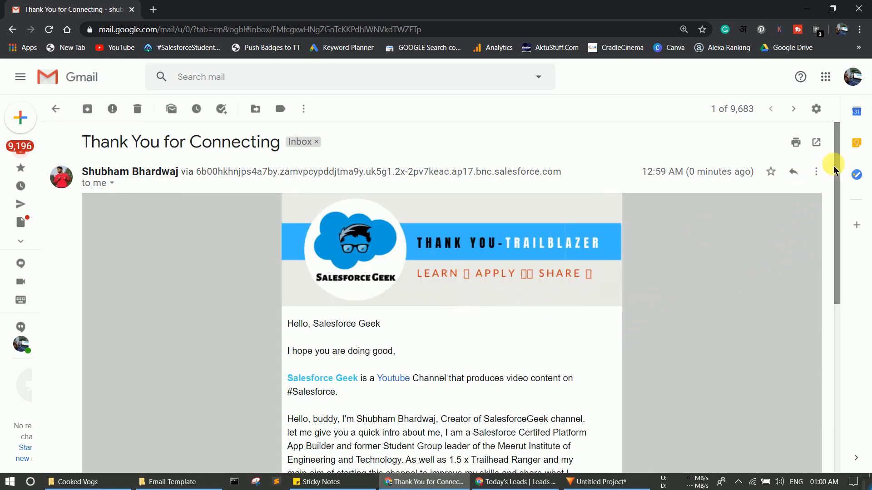
pyautogui.scroll(-2, 833, 161)
pyautogui.scroll(-3, 838, 200)
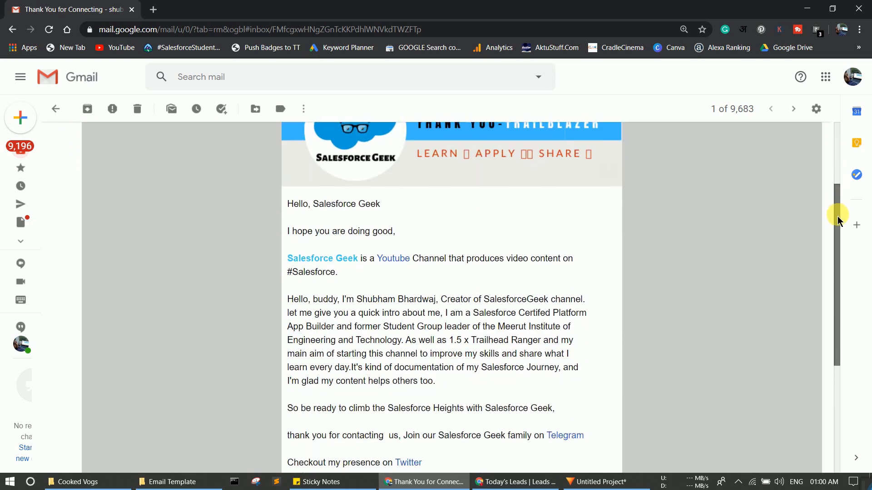
pyautogui.moveTo(839, 219)
pyautogui.mouseDown()
pyautogui.moveTo(838, 162)
pyautogui.moveTo(848, 282)
pyautogui.moveTo(846, 227)
pyautogui.mouseUp()
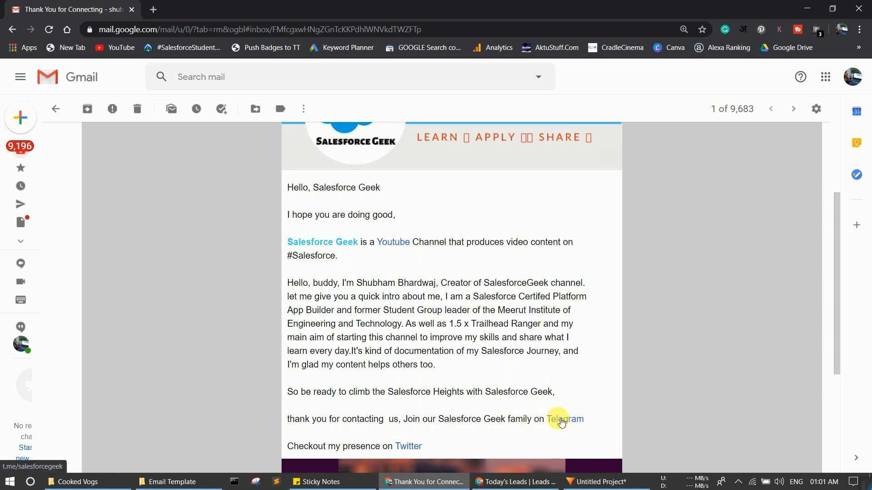
# Step: Test the email's Telegram link, decline the Telegram Desktop prompt, and return to the email's top
pyautogui.click(560, 421)
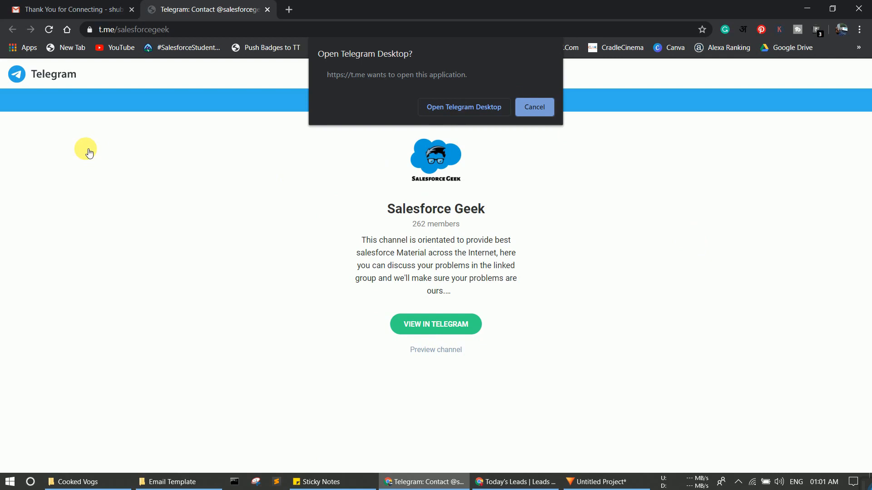
pyautogui.click(532, 108)
pyautogui.click(87, 7)
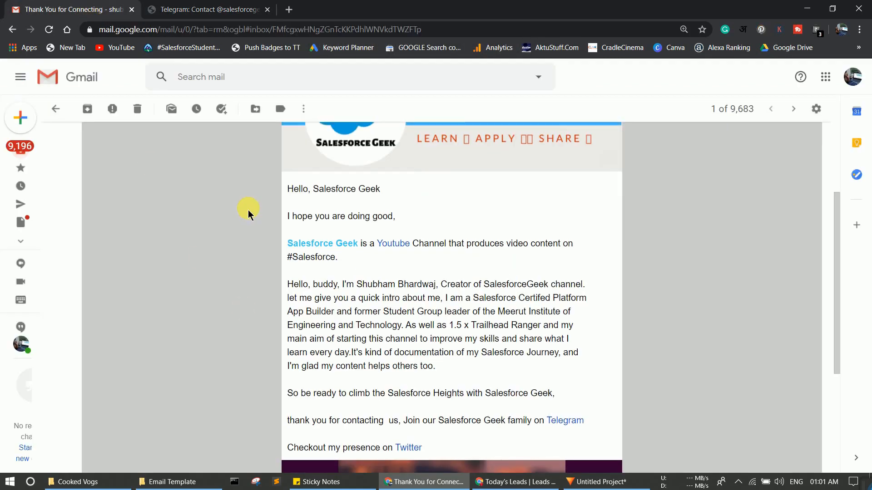
pyautogui.scroll(3, 248, 213)
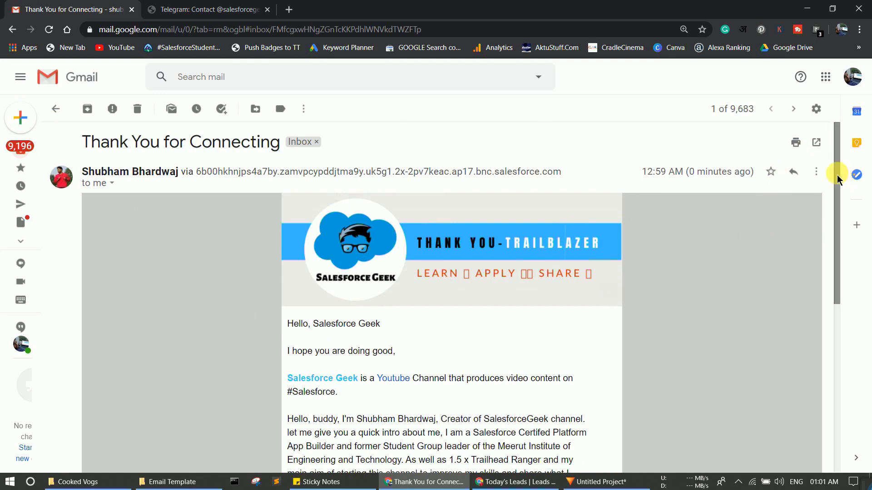
pyautogui.moveTo(837, 180)
pyautogui.mouseDown()
pyautogui.moveTo(834, 295)
pyautogui.moveTo(828, 171)
pyautogui.mouseUp()
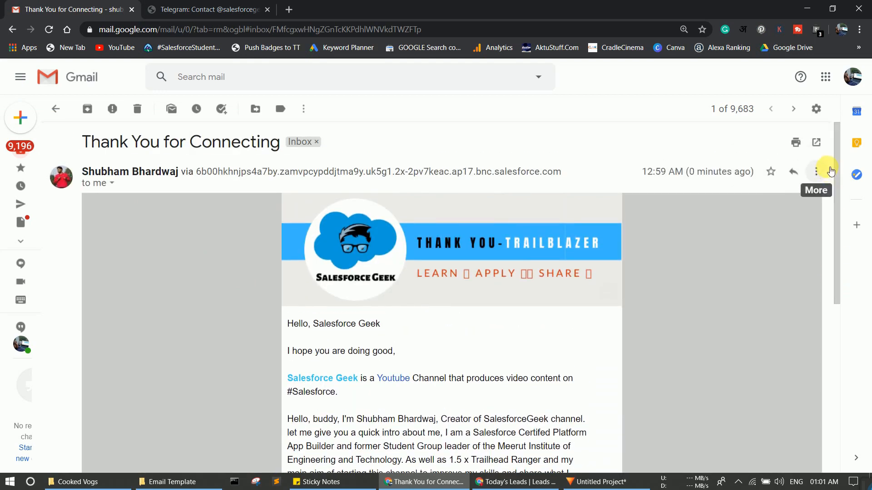